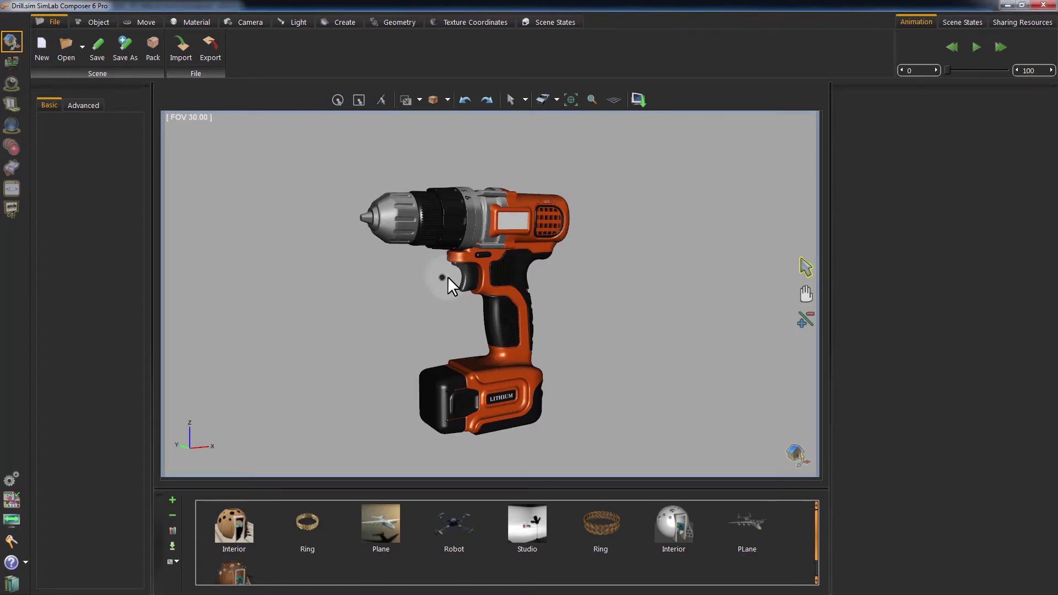
pyautogui.moveTo(447, 276)
pyautogui.mouseDown()
pyautogui.moveTo(524, 277)
pyautogui.moveTo(431, 277)
pyautogui.mouseUp()
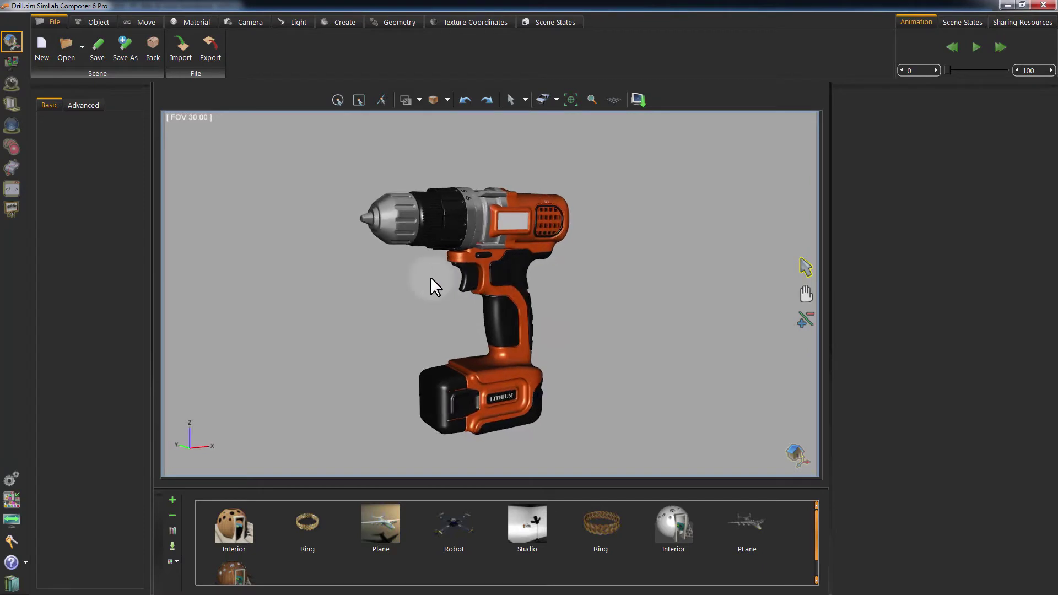
pyautogui.click(406, 226)
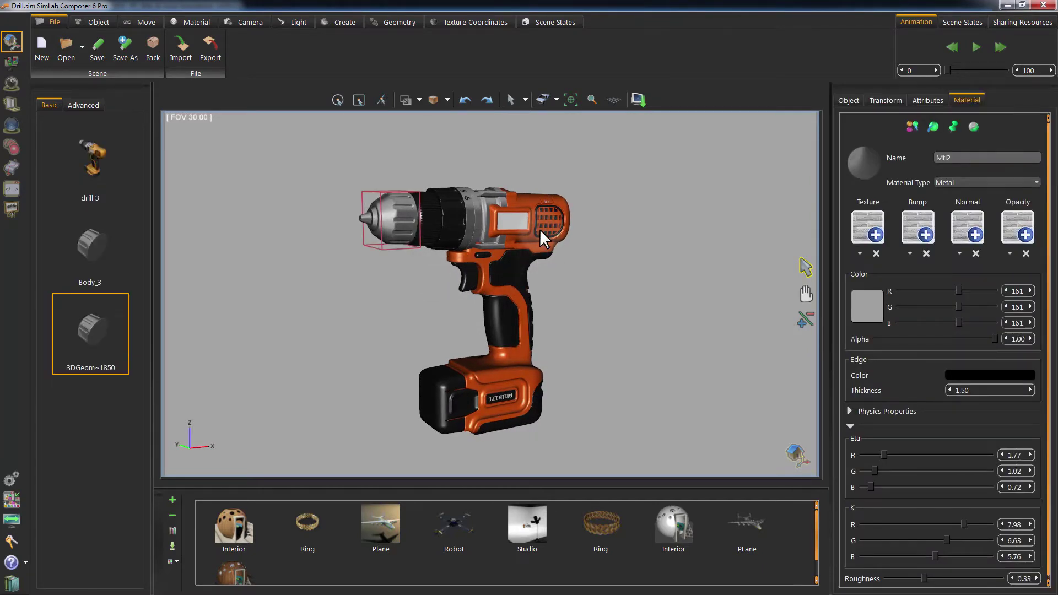
pyautogui.click(538, 229)
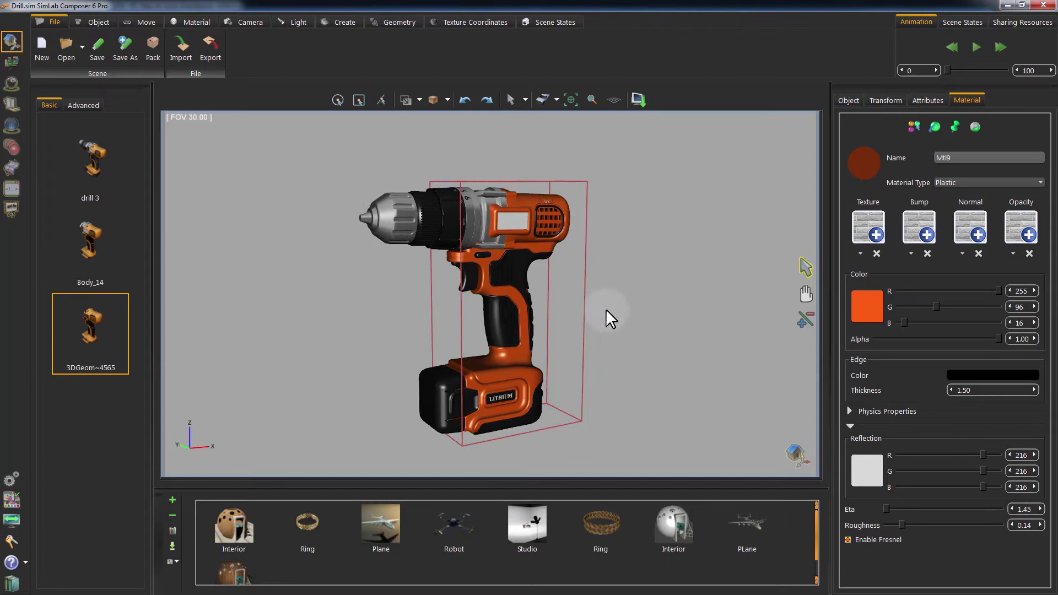
pyautogui.click(608, 310)
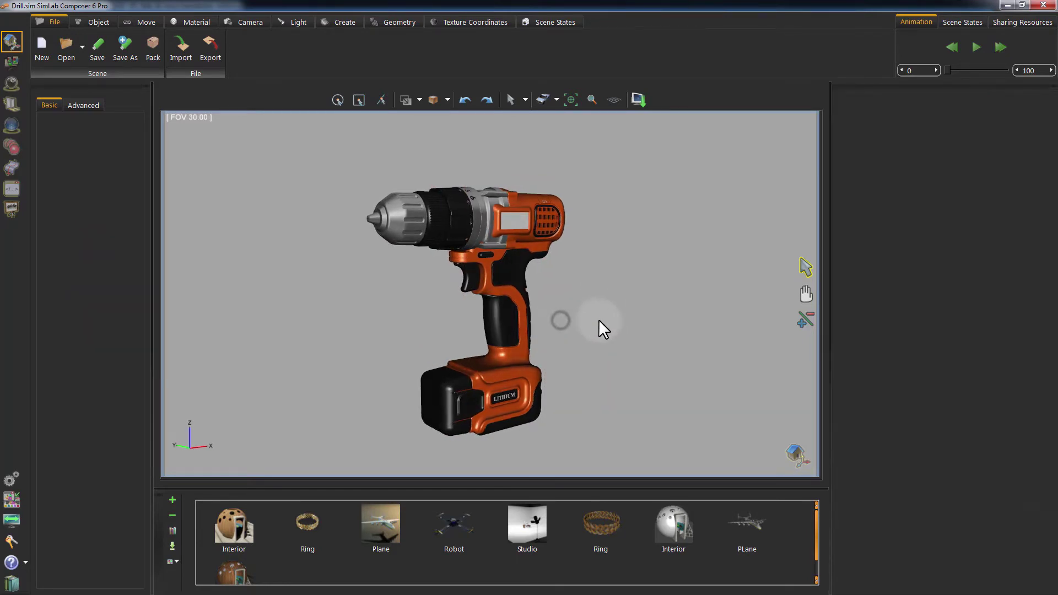
pyautogui.hotkey('ctrl', 'r')
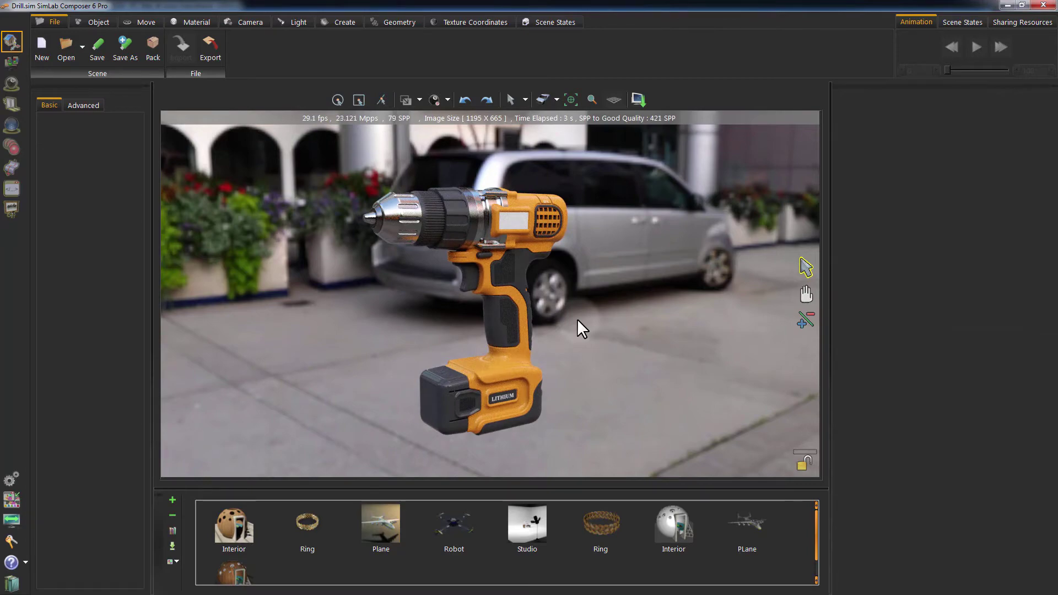
pyautogui.moveTo(577, 319)
pyautogui.mouseDown()
pyautogui.moveTo(678, 311)
pyautogui.moveTo(596, 317)
pyautogui.mouseUp()
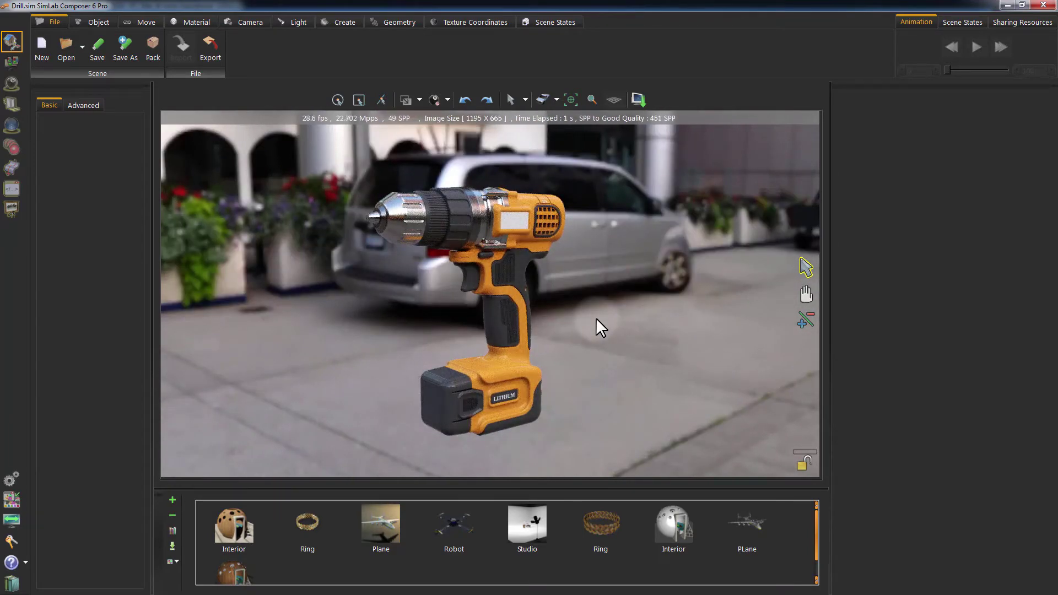
# Return to the shaded view and display the drill's Baked Scene in Texture Baking
pyautogui.hotkey('ctrl', 'r')
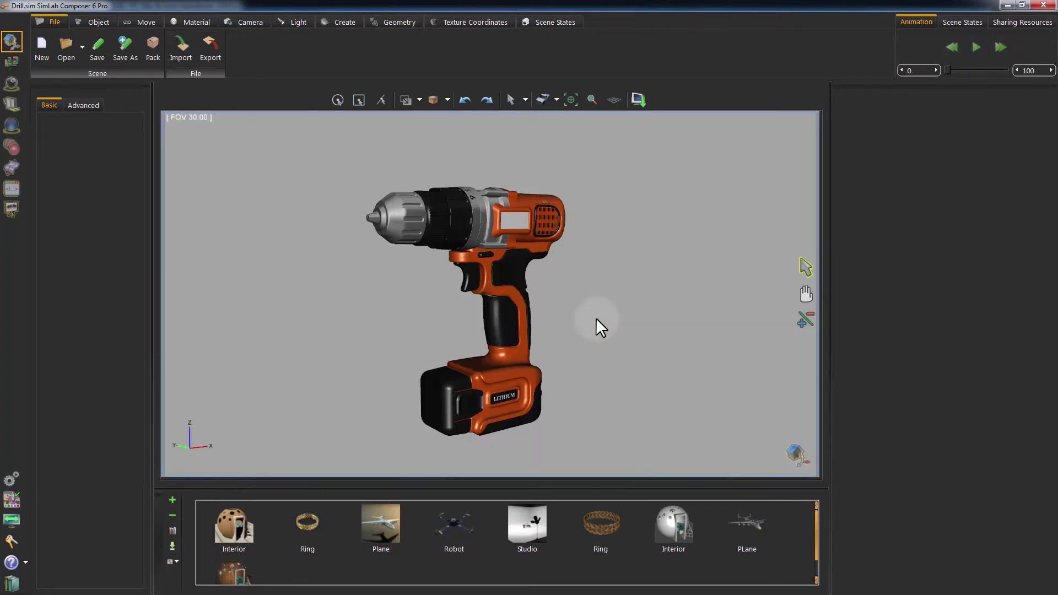
pyautogui.click(12, 124)
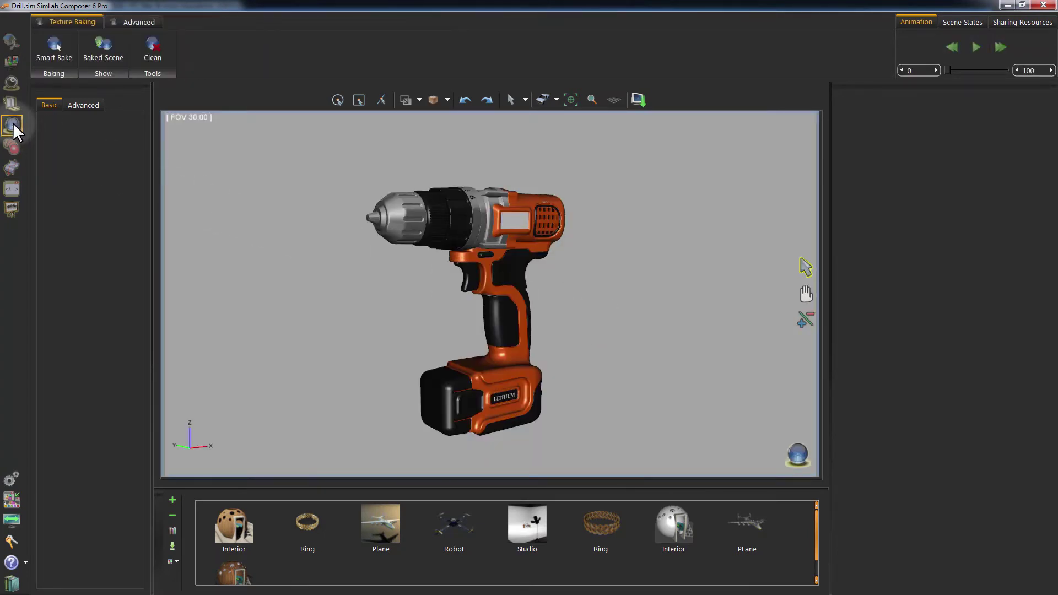
pyautogui.click(103, 54)
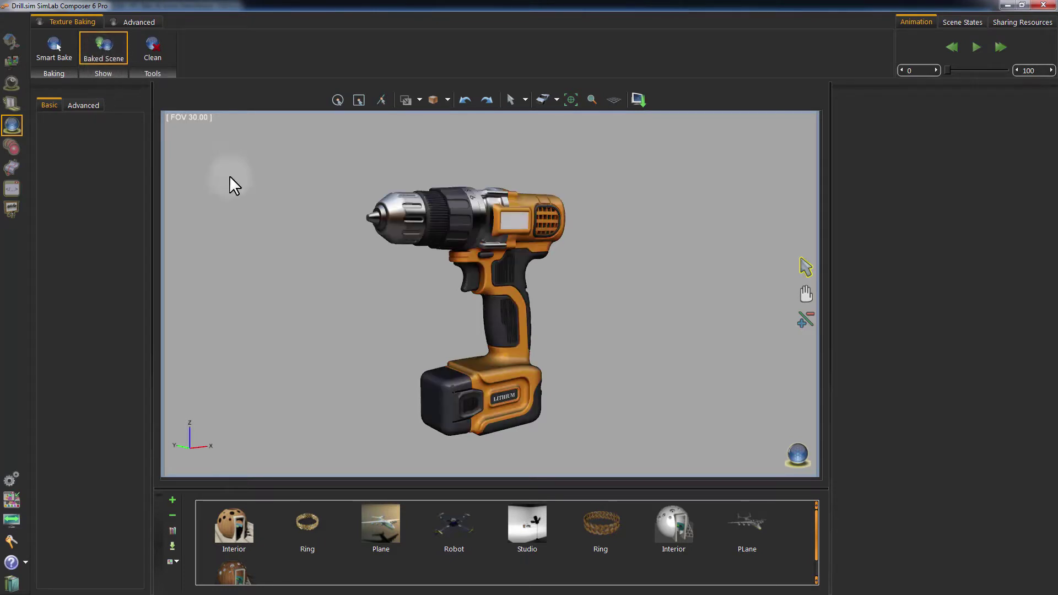
# Inspect the baked materials on the chuck, body and battery, then clear the selection
pyautogui.moveTo(292, 263)
pyautogui.mouseDown()
pyautogui.moveTo(328, 269)
pyautogui.moveTo(283, 254)
pyautogui.mouseUp()
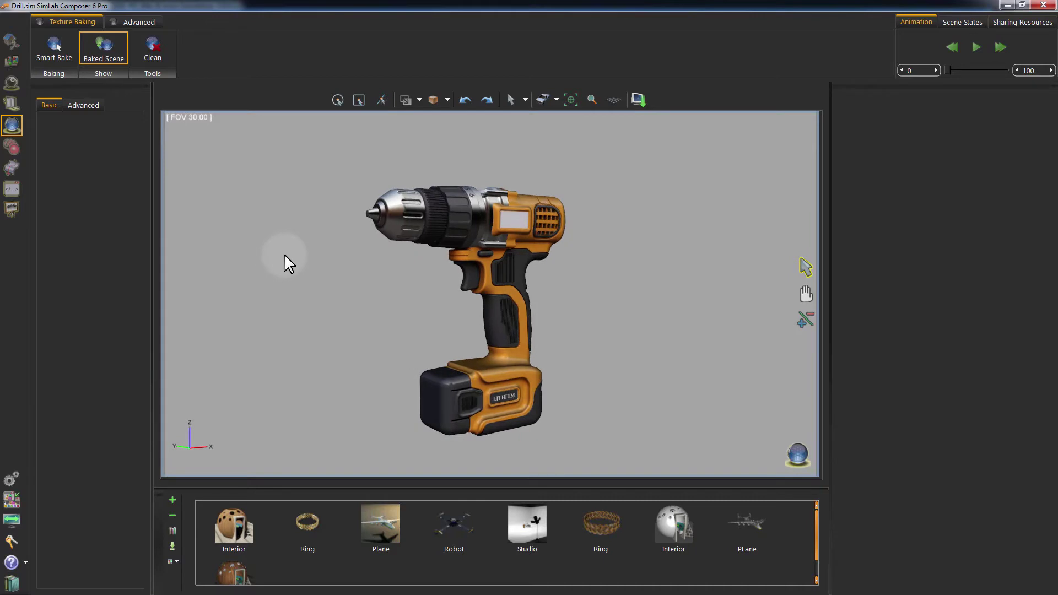
pyautogui.click(477, 227)
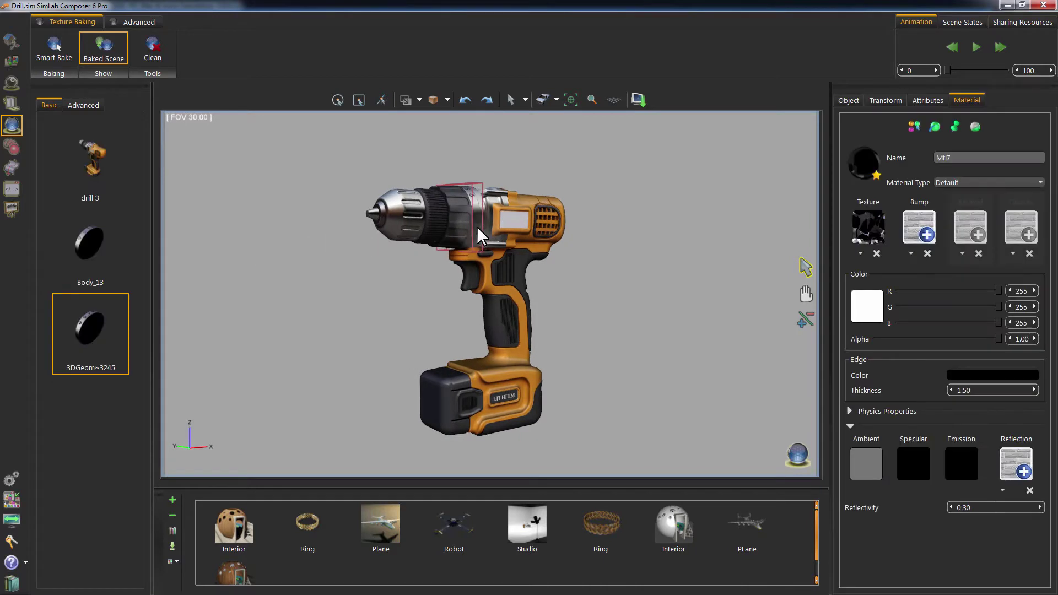
pyautogui.click(531, 244)
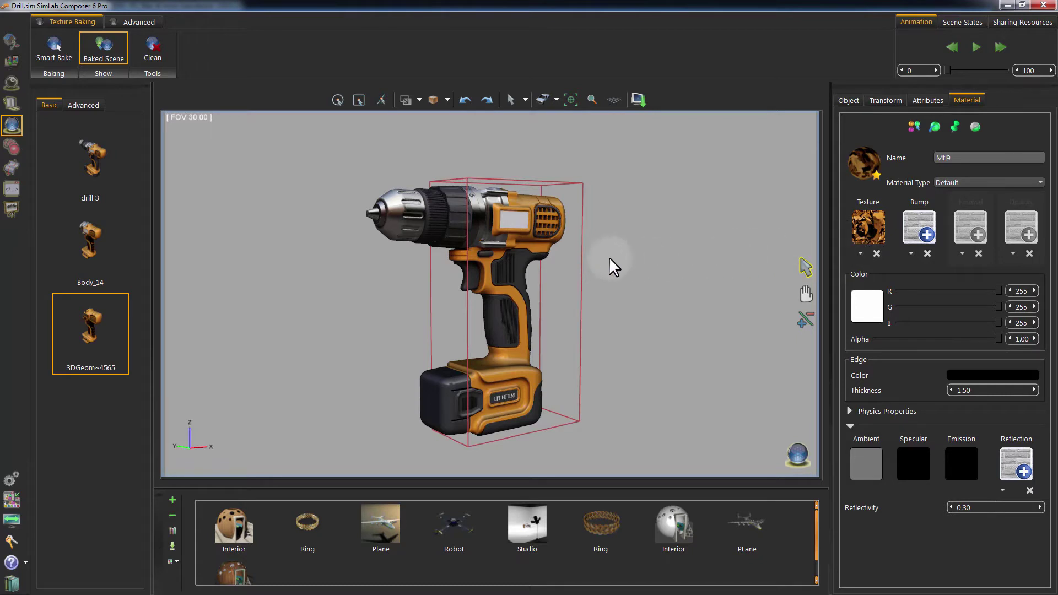
pyautogui.click(453, 373)
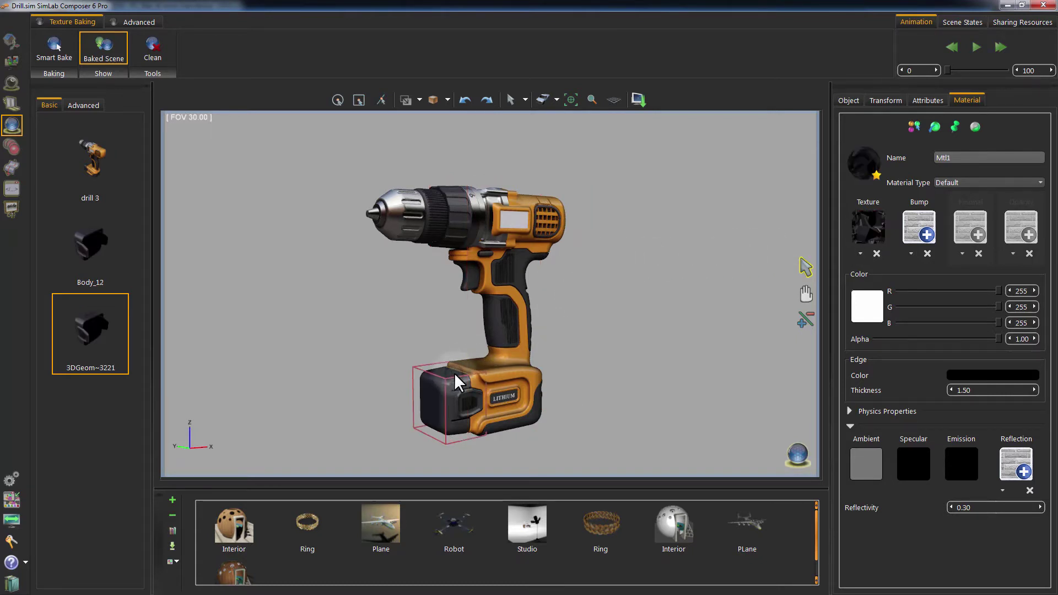
pyautogui.click(558, 316)
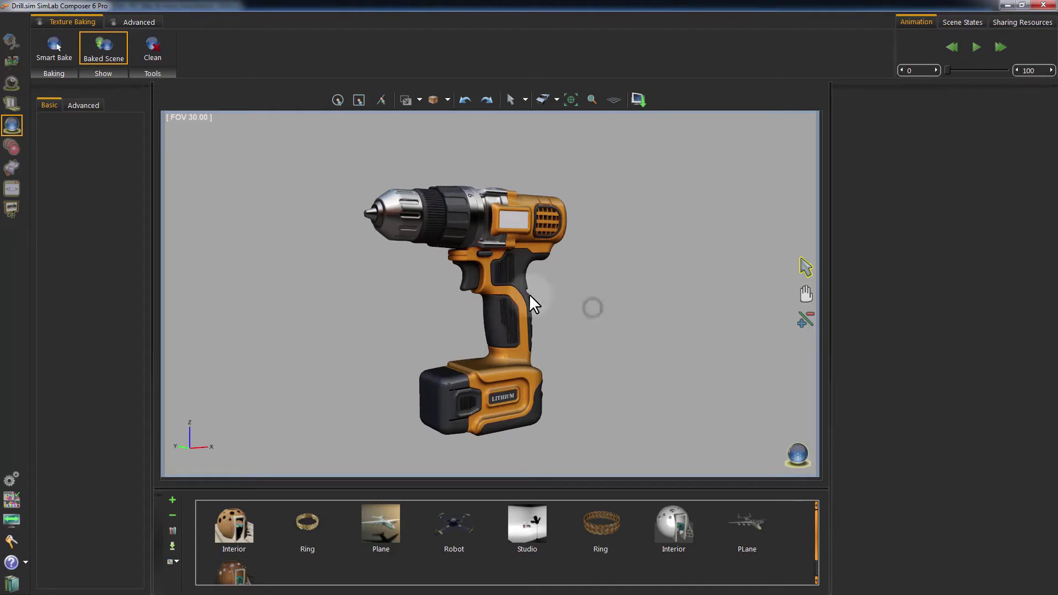
# Pack the scene with FBX as base file type and save the archive as Drill
pyautogui.click(11, 41)
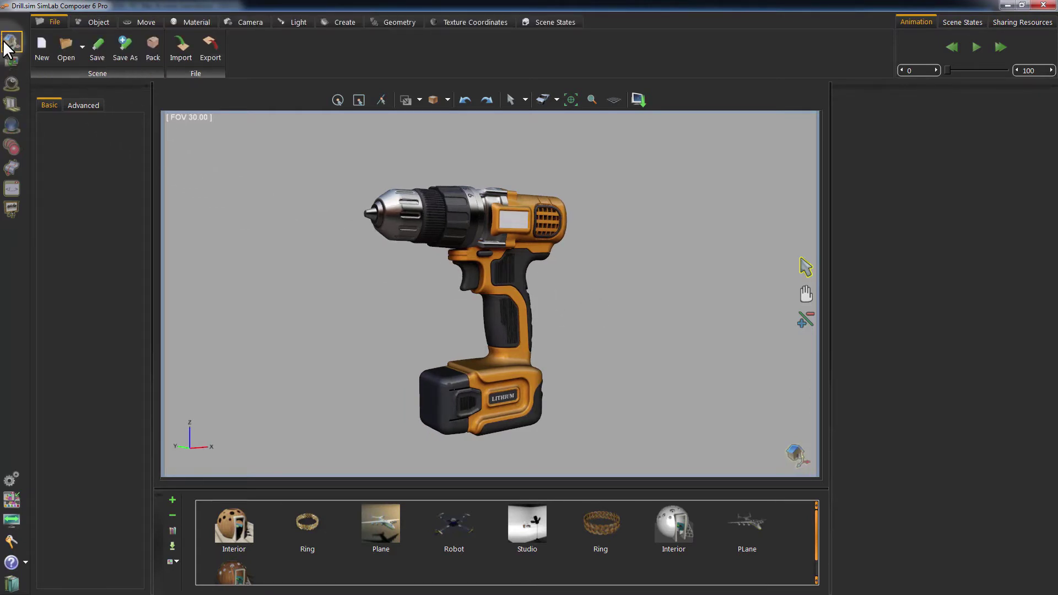
pyautogui.click(147, 54)
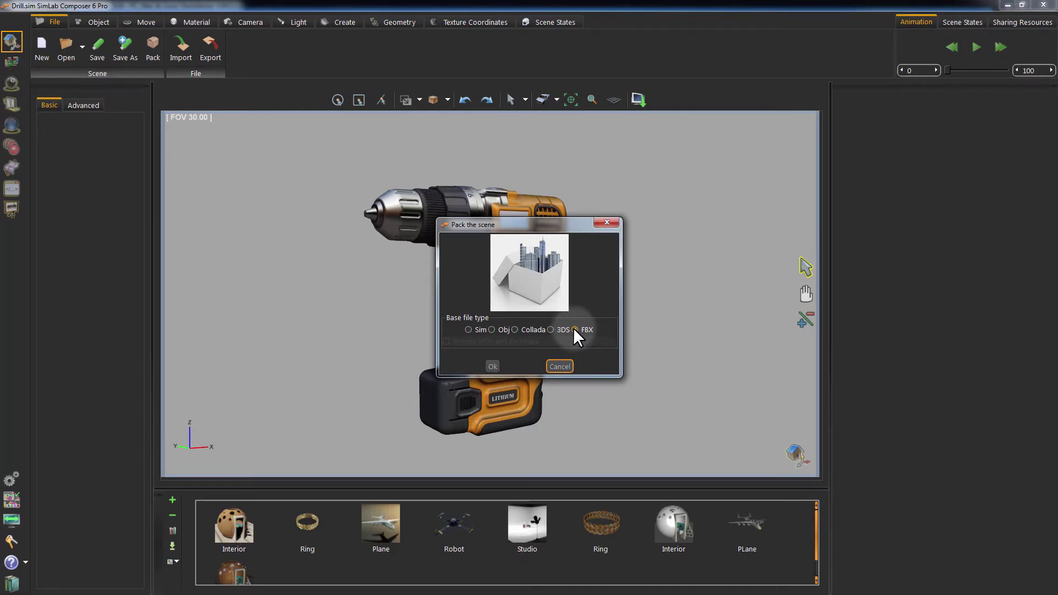
pyautogui.click(492, 366)
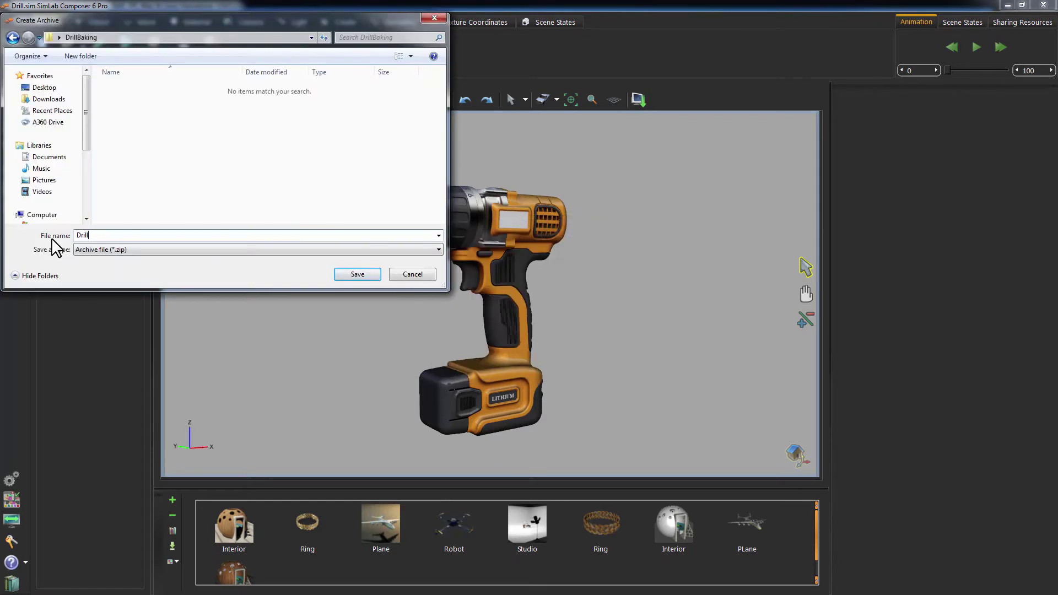
pyautogui.click(357, 274)
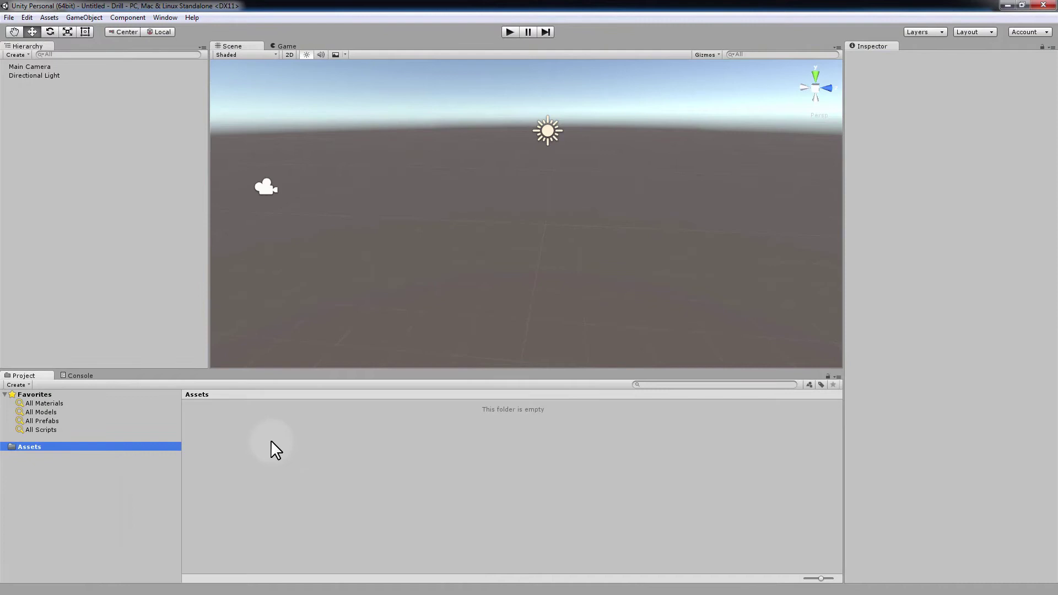
# Create a new folder named Drill inside Unity's Assets panel
pyautogui.rightClick(270, 440)
pyautogui.moveTo(334, 253)
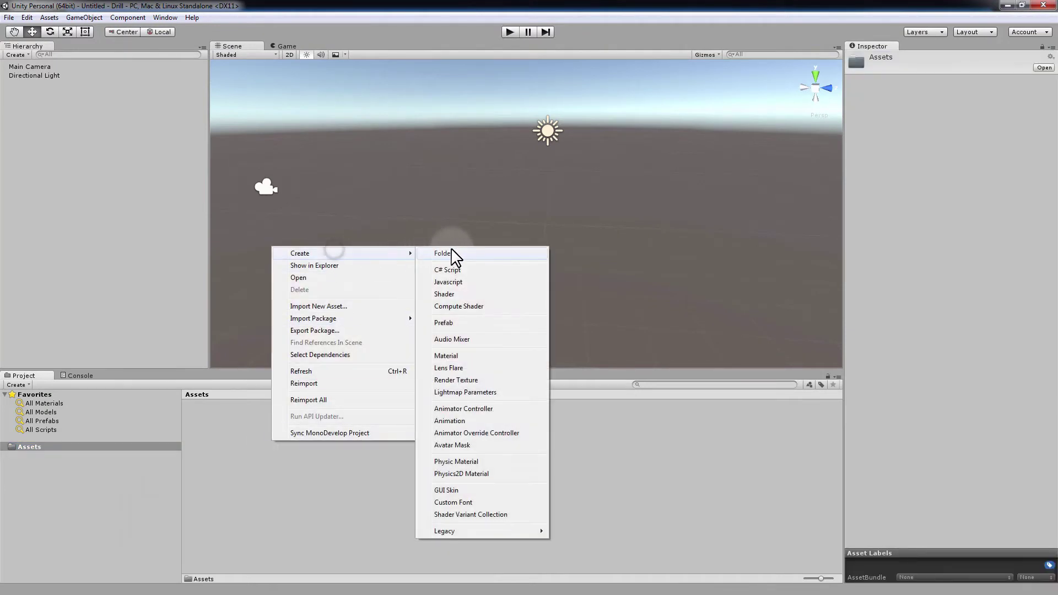
pyautogui.click(451, 252)
pyautogui.write('Dril')
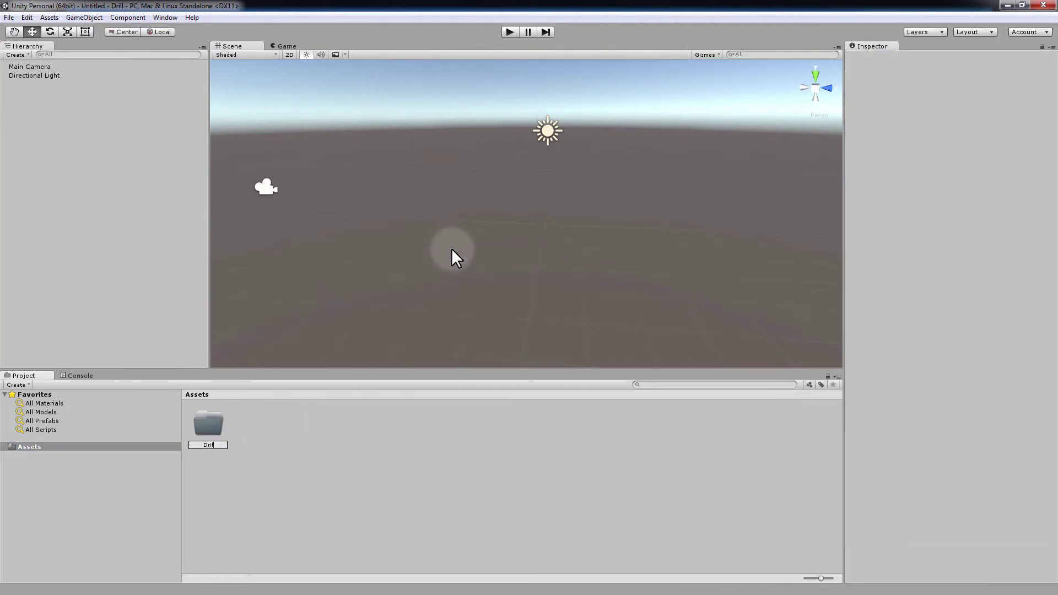
pyautogui.write('l')
pyautogui.press('Return')
pyautogui.press('Return')
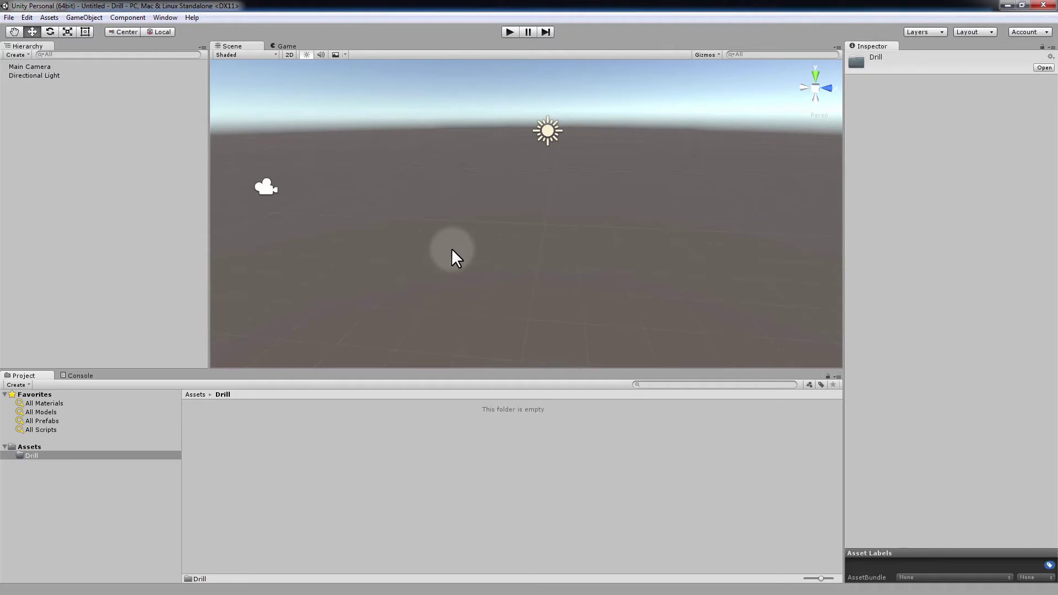
pyautogui.hotkey('alt', 'Tab')
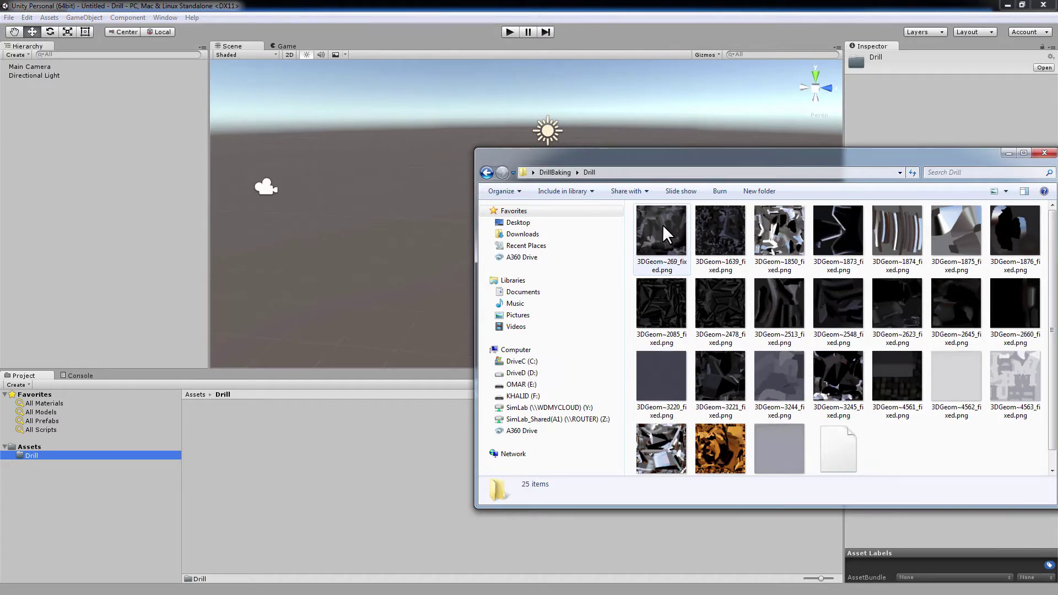
# Copy all 25 exported drill files into Unity's Drill folder and place the Drill model in the scene
pyautogui.hotkey('ctrl', 'a')
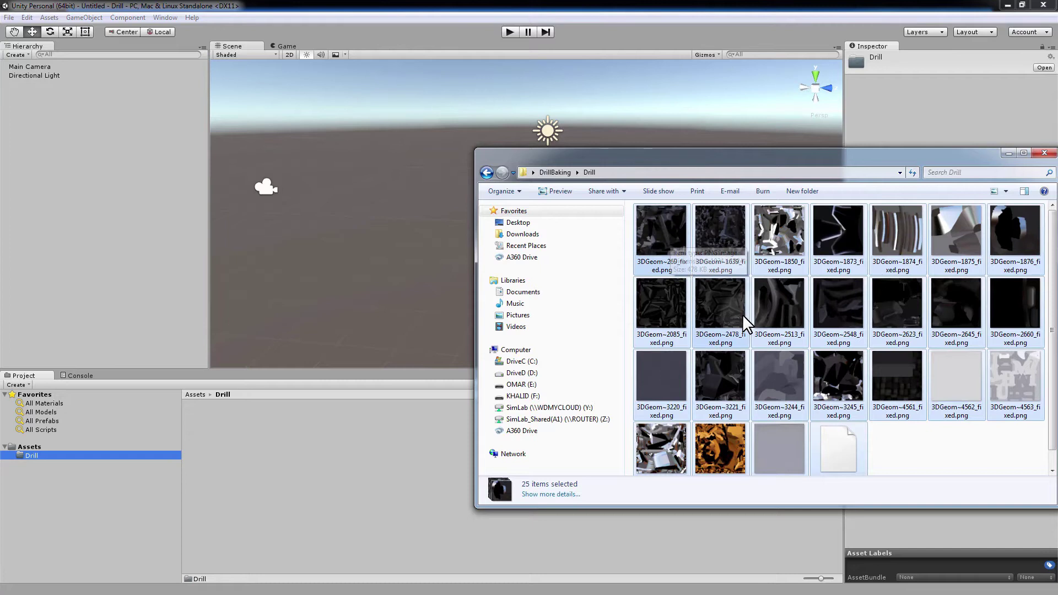
pyautogui.moveTo(672, 251); pyautogui.dragTo(359, 422)
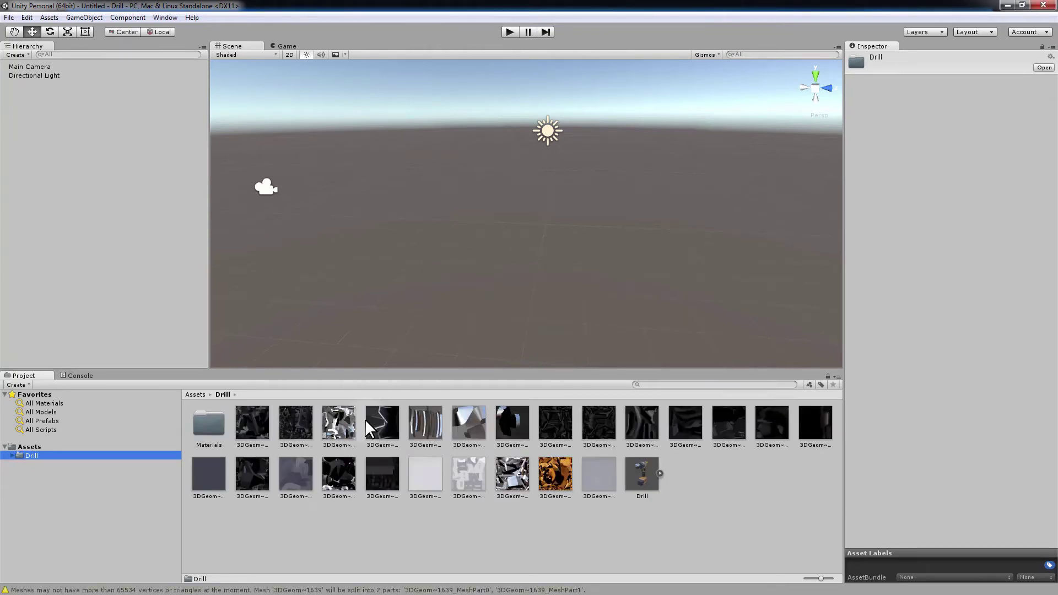
pyautogui.click(649, 473)
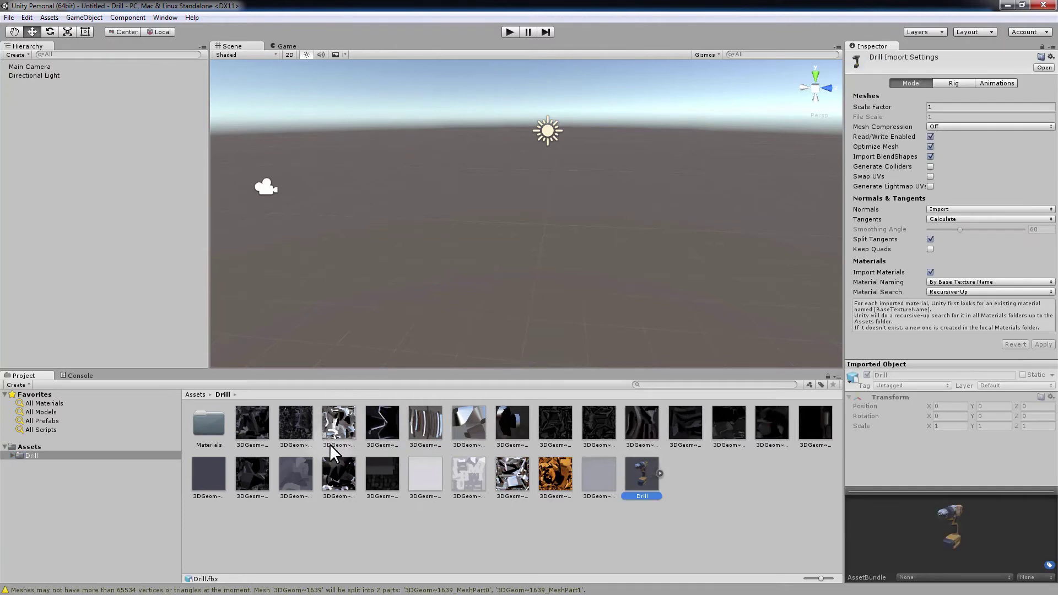
pyautogui.moveTo(643, 490); pyautogui.dragTo(505, 289)
# Orbit the Scene view to see the drill side-on
pyautogui.moveTo(473, 195); pyautogui.dragTo(525, 216)
pyautogui.keyDown('alt'); pyautogui.moveTo(479, 168); pyautogui.dragTo(779, 182); pyautogui.keyUp('alt')
pyautogui.keyDown('alt'); pyautogui.moveTo(356, 211); pyautogui.dragTo(580, 220); pyautogui.keyUp('alt')
pyautogui.keyDown('alt'); pyautogui.moveTo(432, 226); pyautogui.dragTo(467, 219); pyautogui.keyUp('alt')
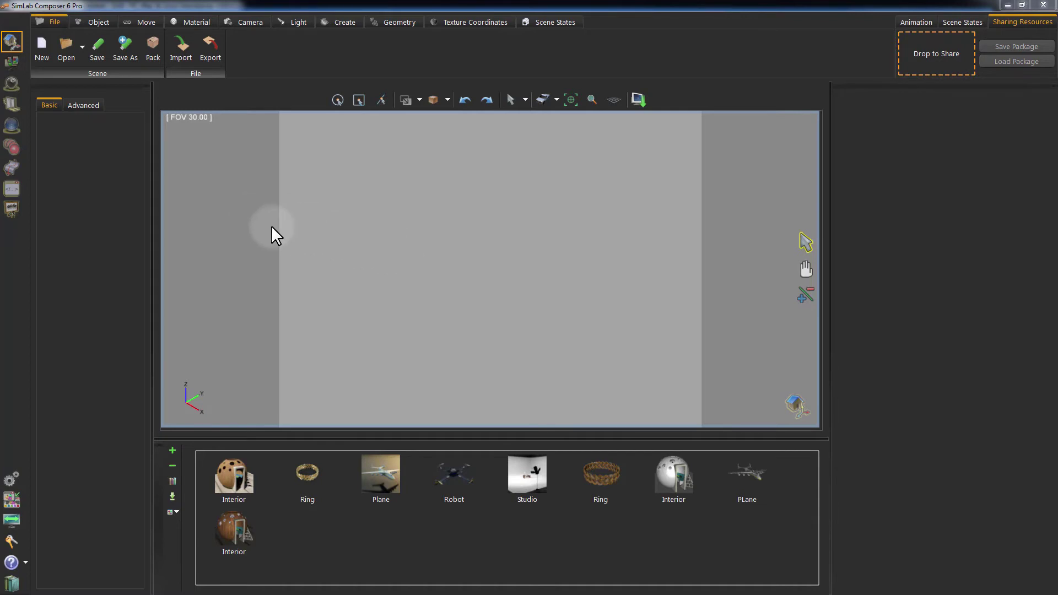
# Add the Multiple Gearing collision example to the scene and run its simulation for about a second
pyautogui.click(12, 167)
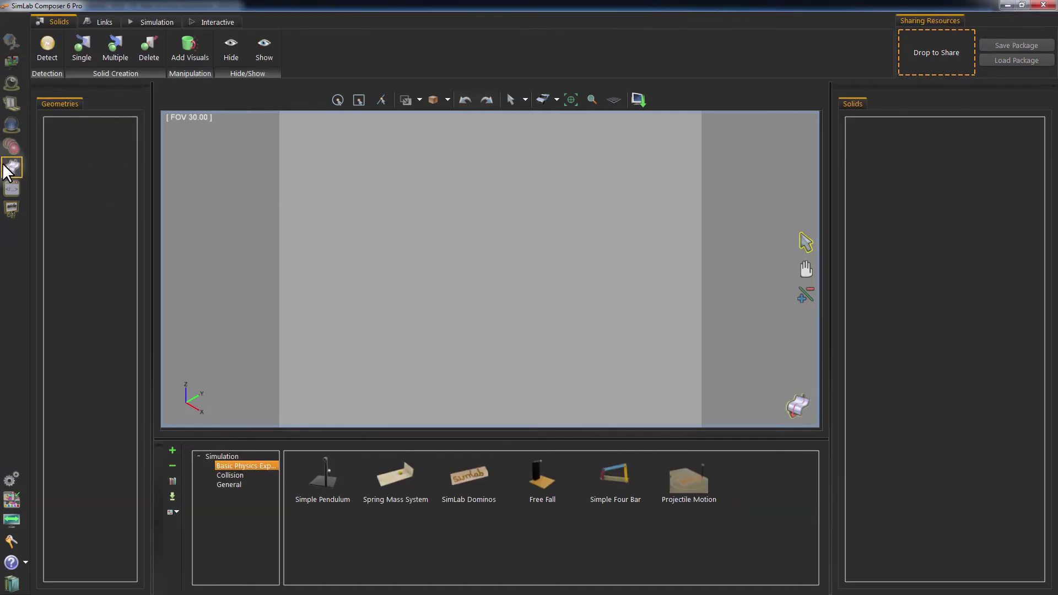
pyautogui.click(231, 475)
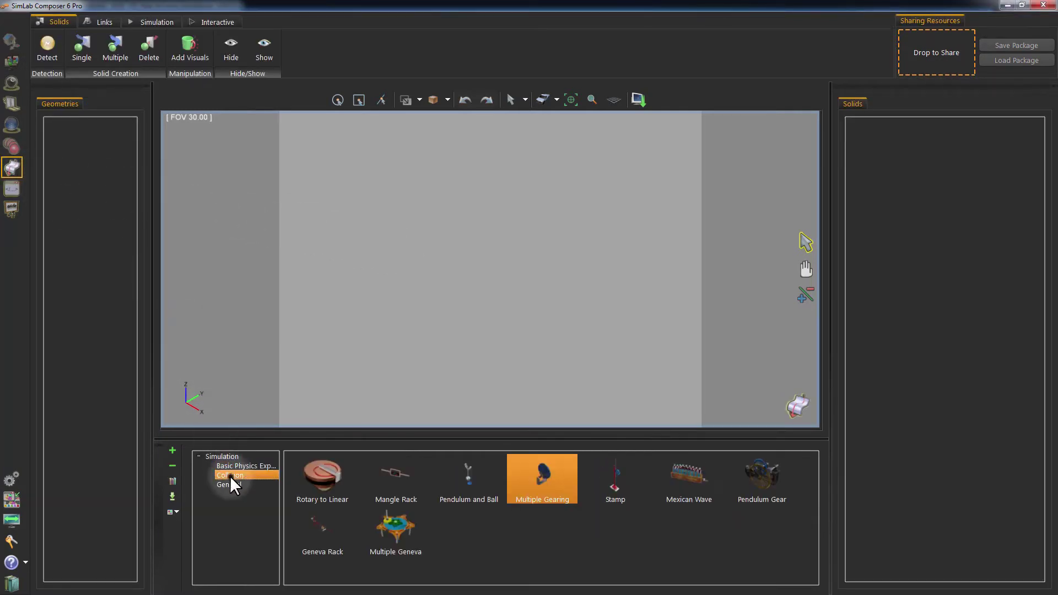
pyautogui.moveTo(540, 488); pyautogui.dragTo(576, 303)
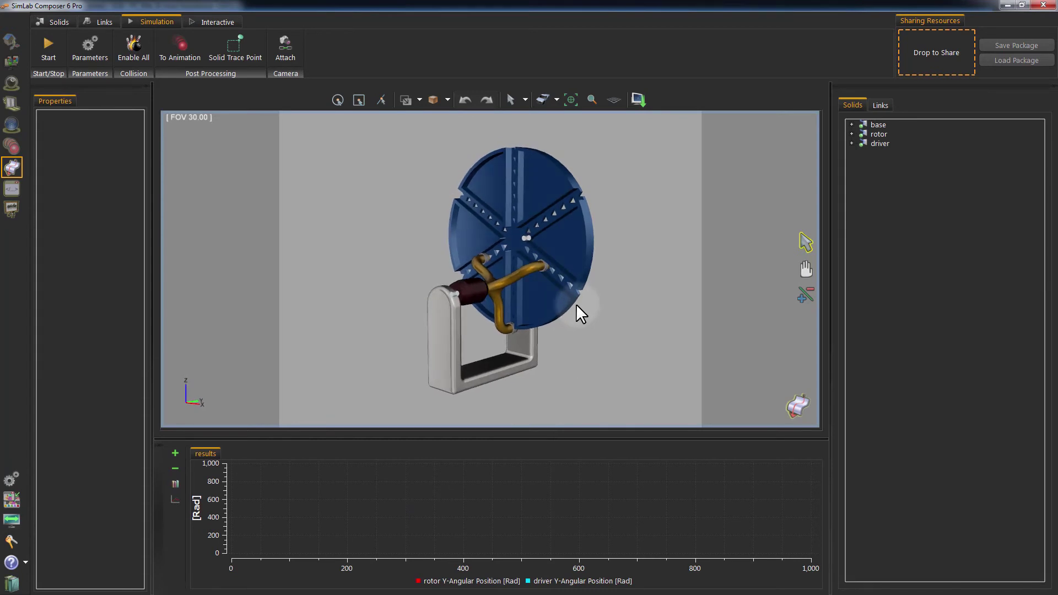
pyautogui.click(46, 46)
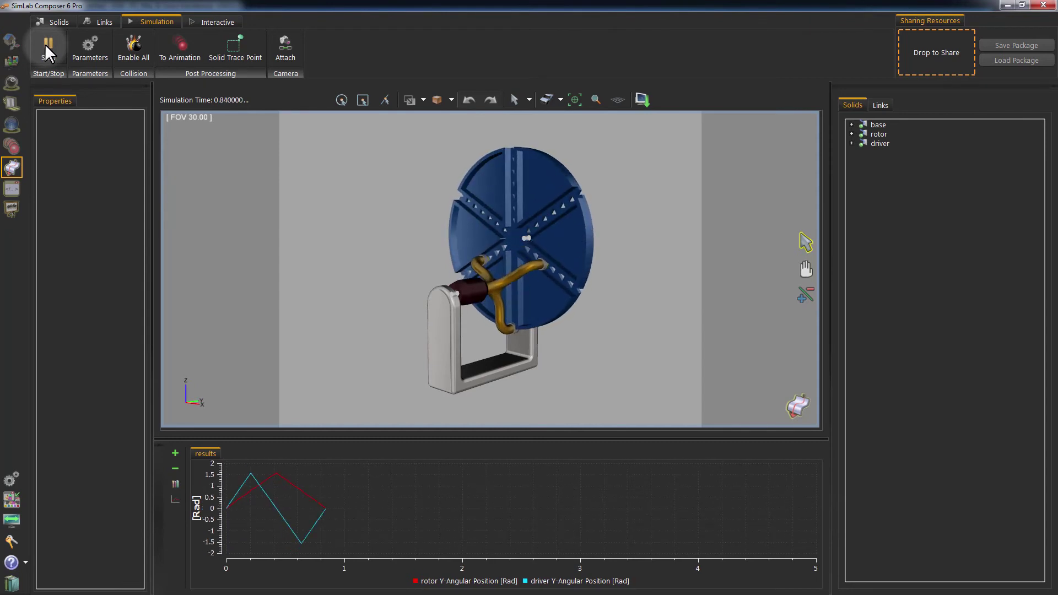
pyautogui.click(46, 46)
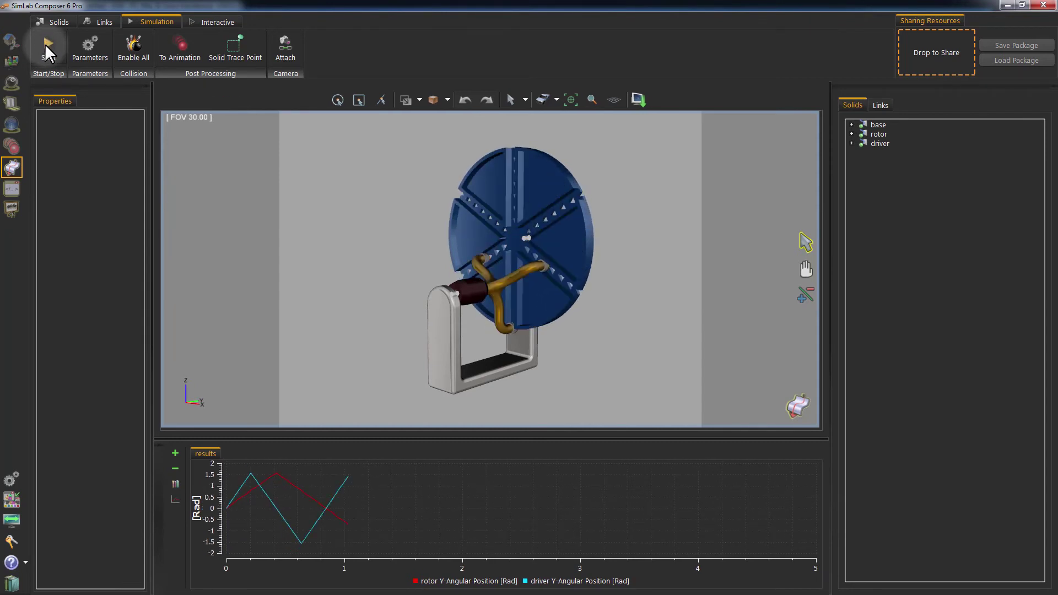
# Convert the simulation to an animation at 60 fps and scrub the timeline to frame 65
pyautogui.click(182, 49)
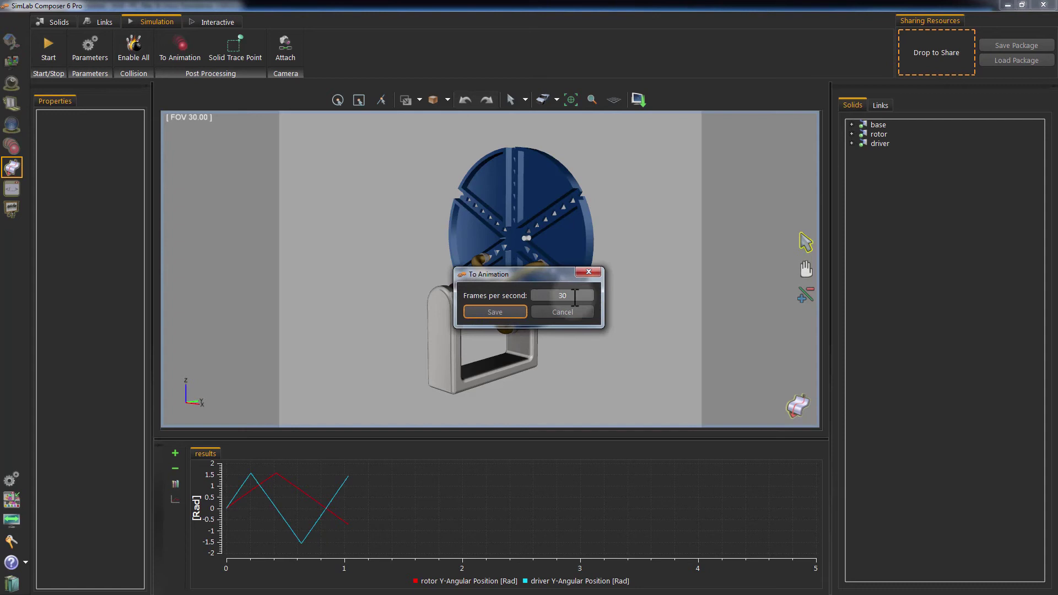
pyautogui.press('BackSpace')
pyautogui.press('BackSpace')
pyautogui.write('60')
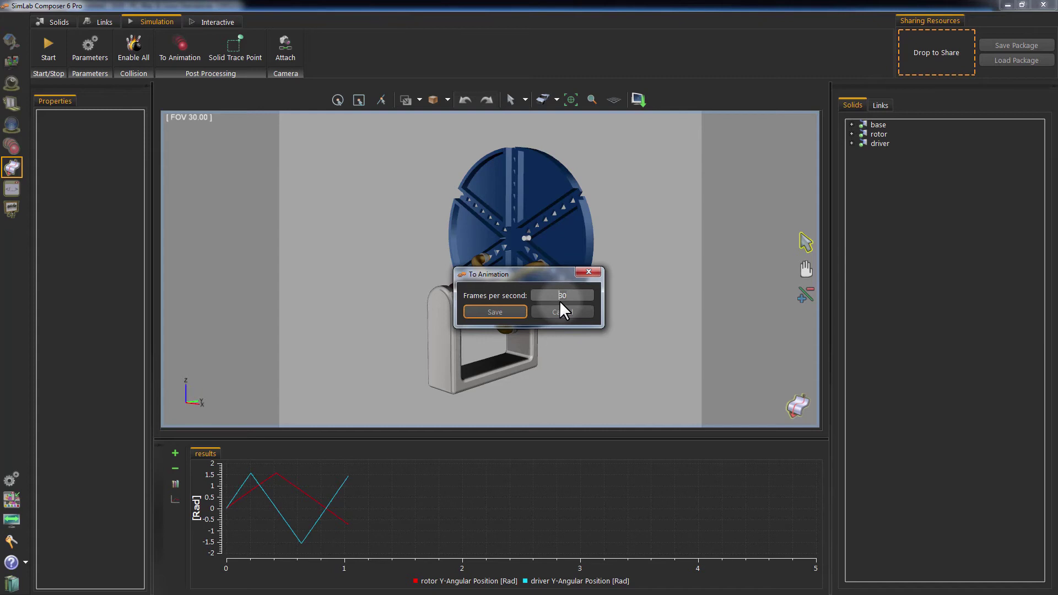
pyautogui.click(514, 312)
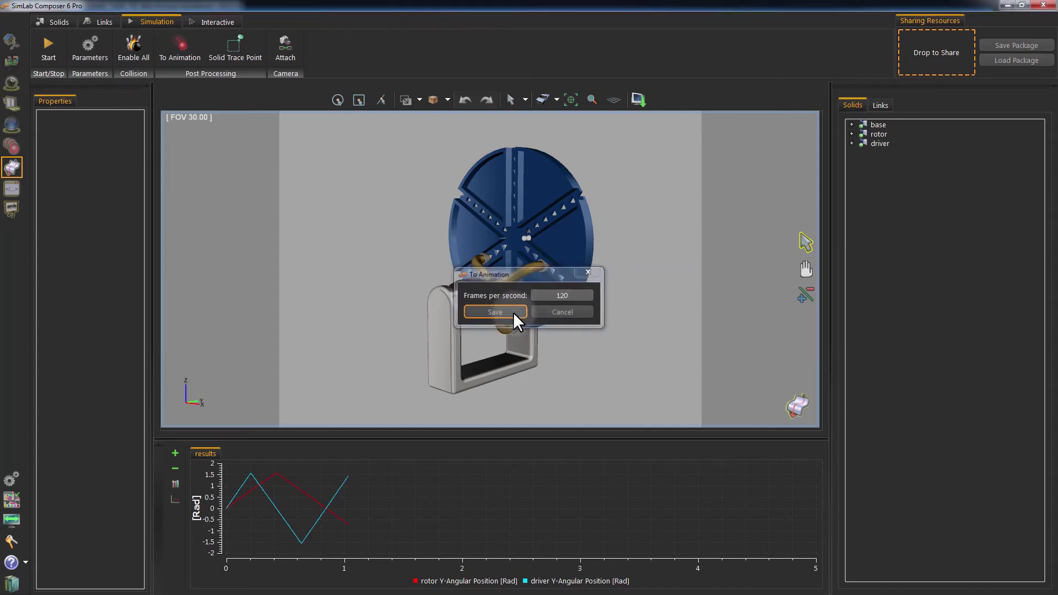
pyautogui.click(11, 146)
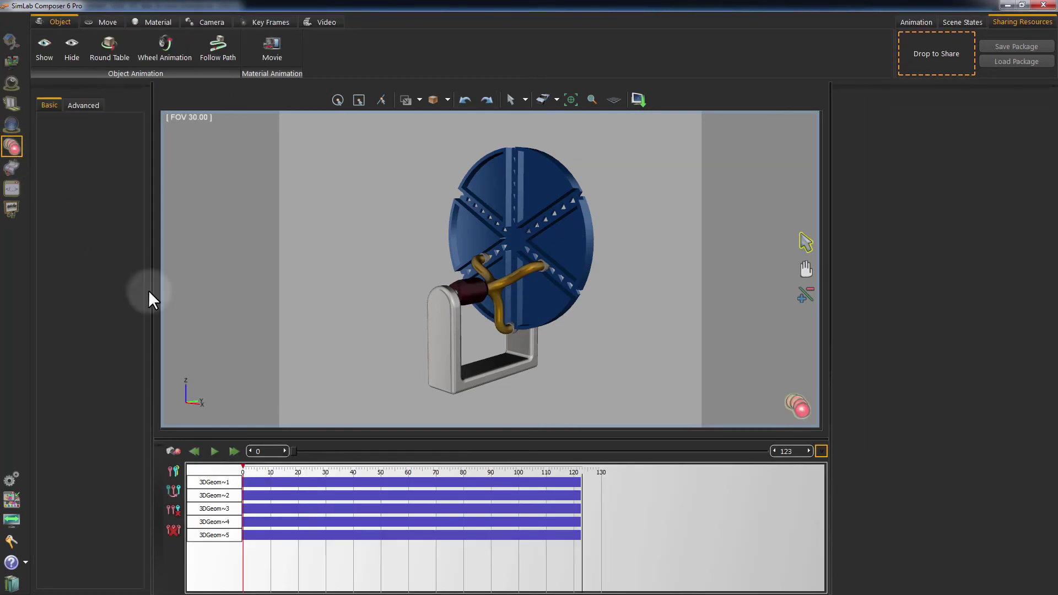
pyautogui.moveTo(294, 450); pyautogui.dragTo(288, 478)
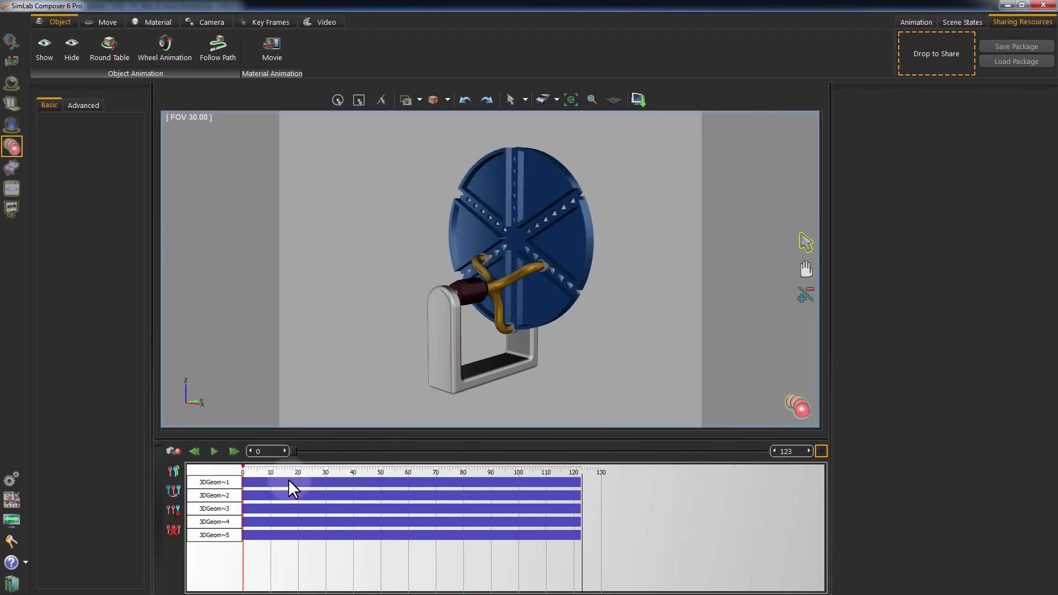
# Export the animated gear scene as an FBX file named Simulation1
pyautogui.click(14, 38)
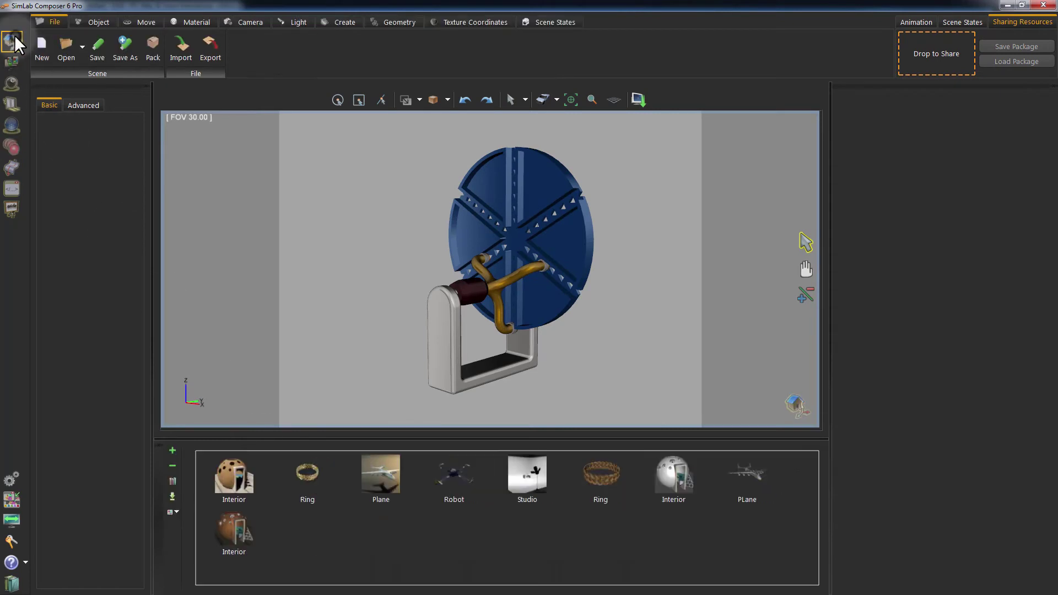
pyautogui.click(215, 49)
pyautogui.write('SIm')
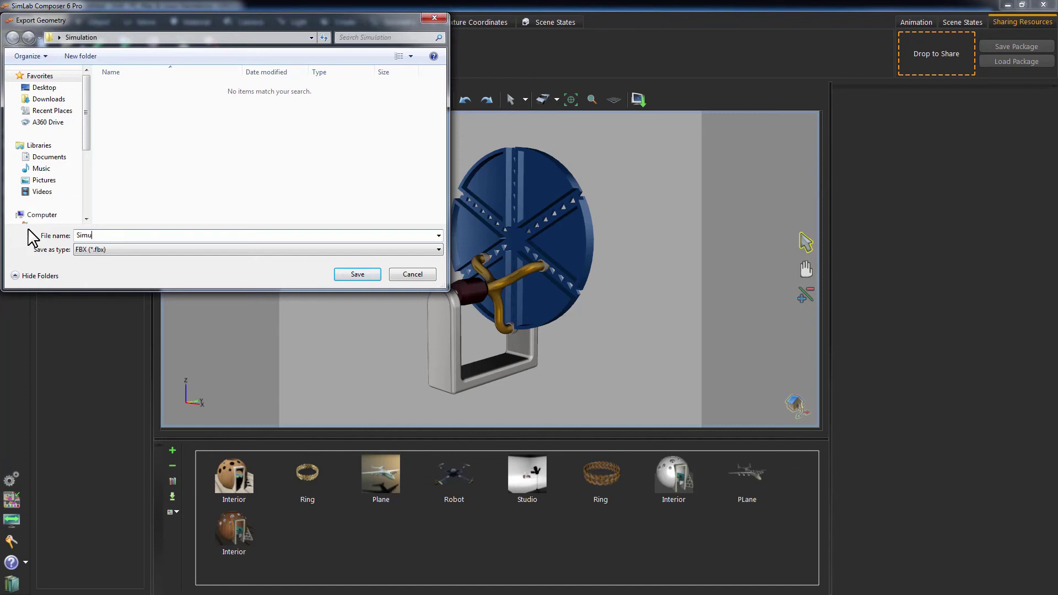
pyautogui.write('ulation1')
pyautogui.click(355, 274)
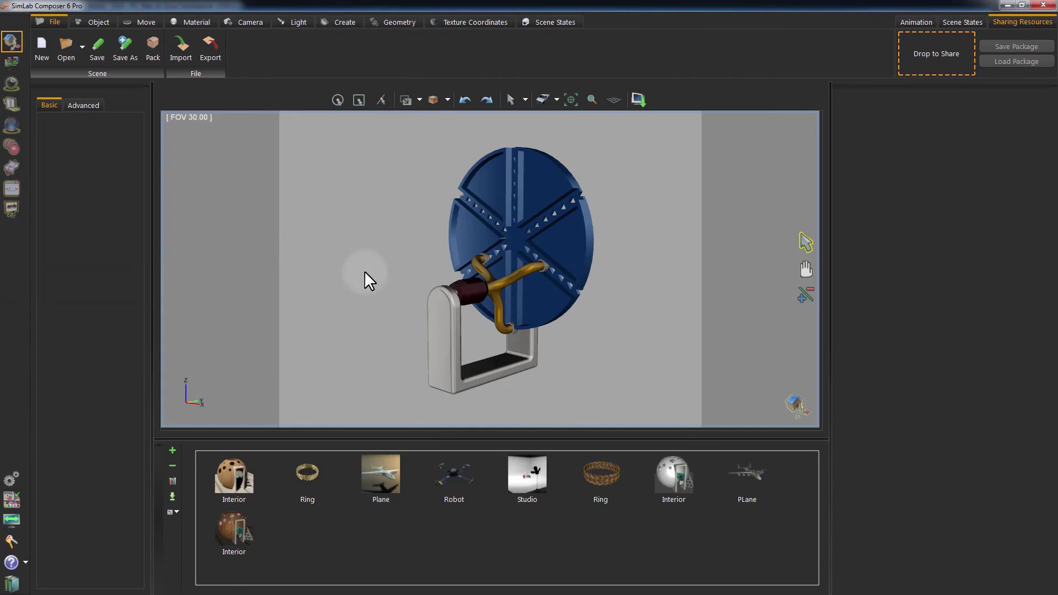
# Use Import New Asset on Unity's Simulation folder to bring in Simulation1.fbx
pyautogui.hotkey('alt', 'Tab')
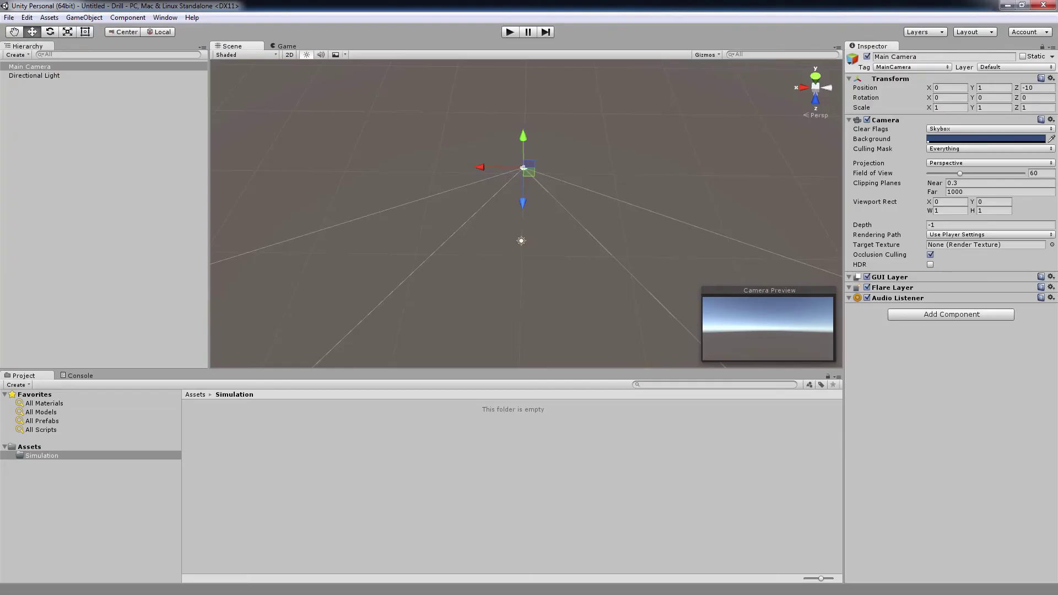
pyautogui.click(356, 121)
pyautogui.rightClick(309, 421)
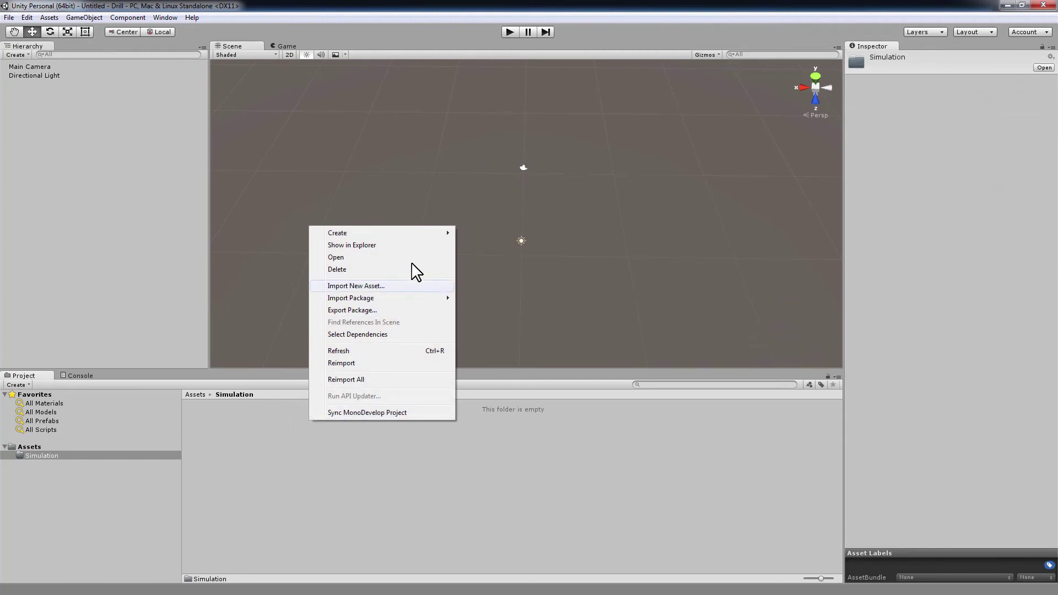
pyautogui.click(403, 287)
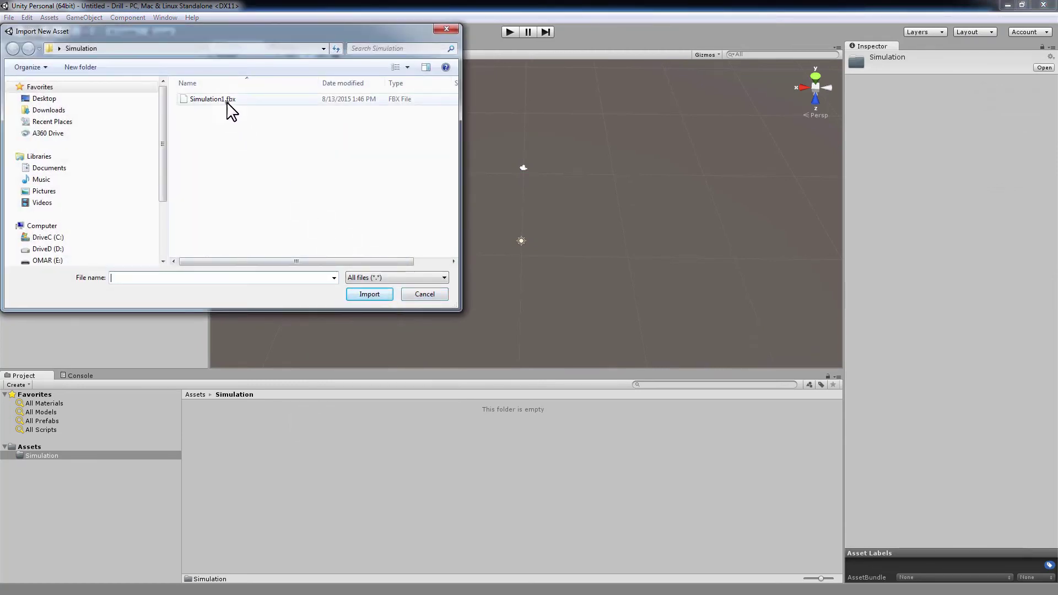
pyautogui.click(231, 99)
pyautogui.doubleClick(252, 100)
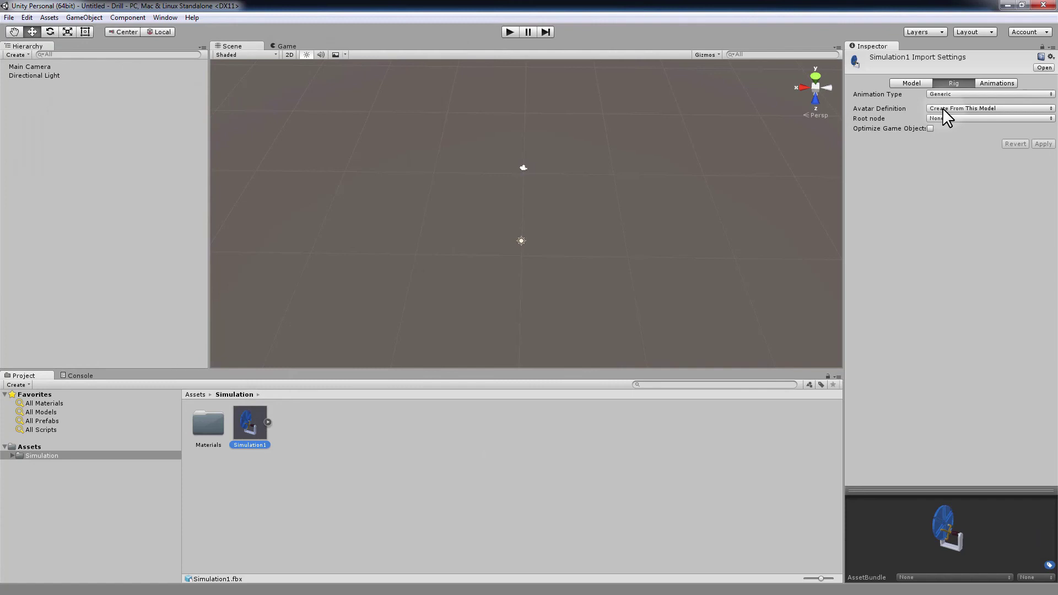
# Set Simulation1's Rig animation type to Legacy, apply it, and drag the model into the scene
pyautogui.click(939, 94)
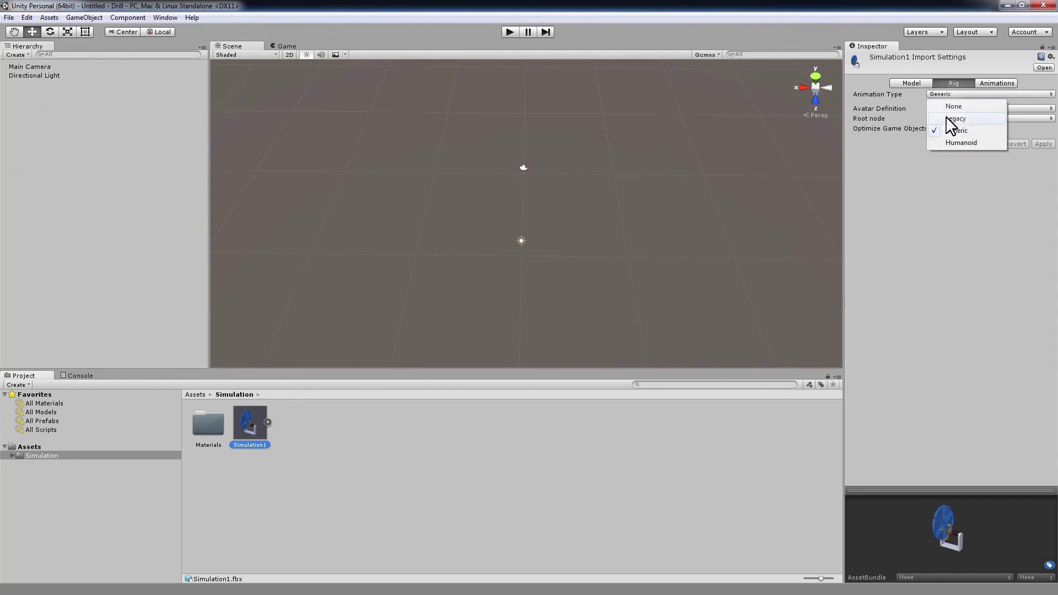
pyautogui.click(947, 118)
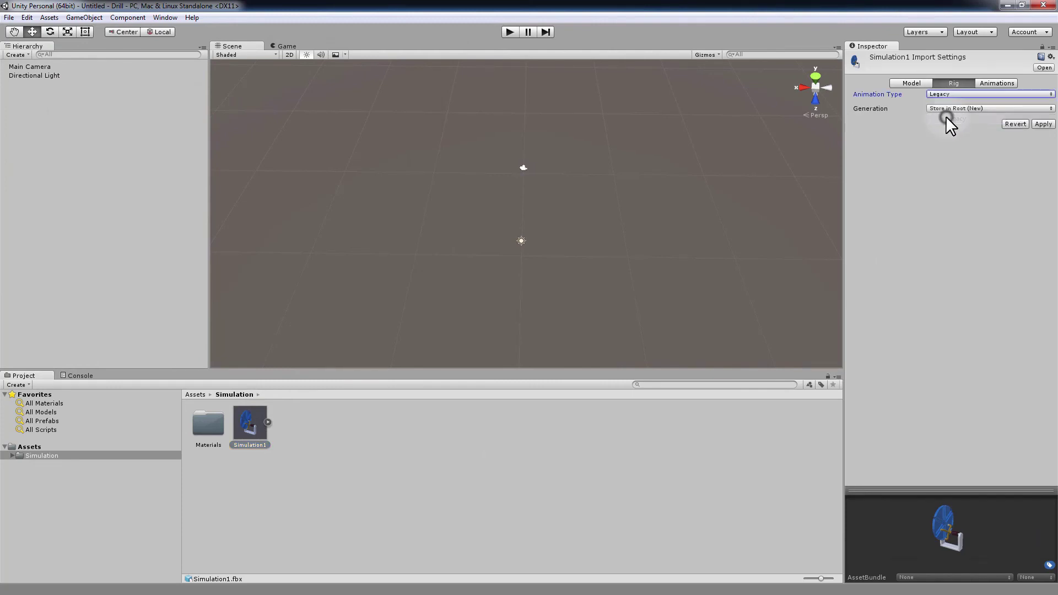
pyautogui.click(1043, 124)
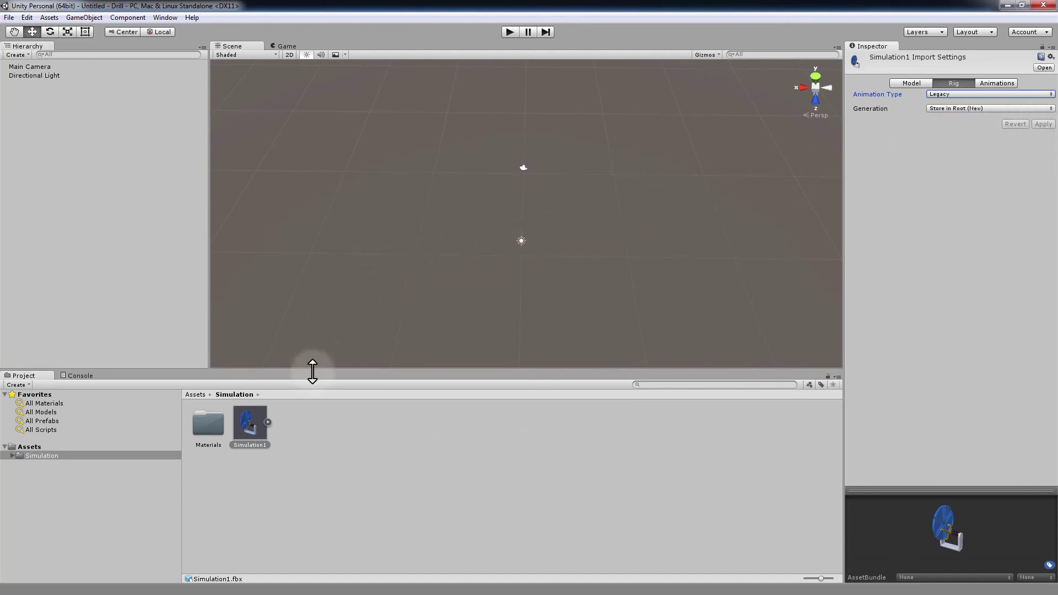
pyautogui.moveTo(252, 424); pyautogui.dragTo(522, 231)
# Move and rotate Main Camera so it frames the Simulation1 gear model
pyautogui.click(300, 308)
pyautogui.keyDown('alt'); pyautogui.moveTo(299, 308); pyautogui.dragTo(663, 266); pyautogui.keyUp('alt')
pyautogui.press('e')
pyautogui.press('w')
pyautogui.moveTo(583, 242); pyautogui.dragTo(516, 197)
pyautogui.press('e')
# Play the scene to watch the gear animation, stop it, then play again
pyautogui.click(509, 31)
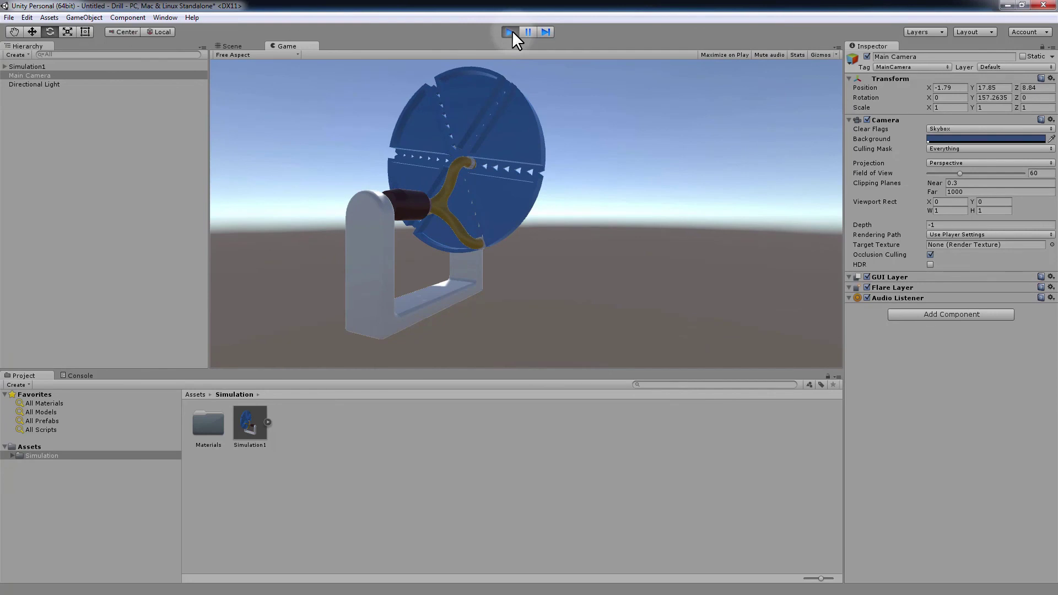
pyautogui.click(510, 31)
pyautogui.click(510, 31)
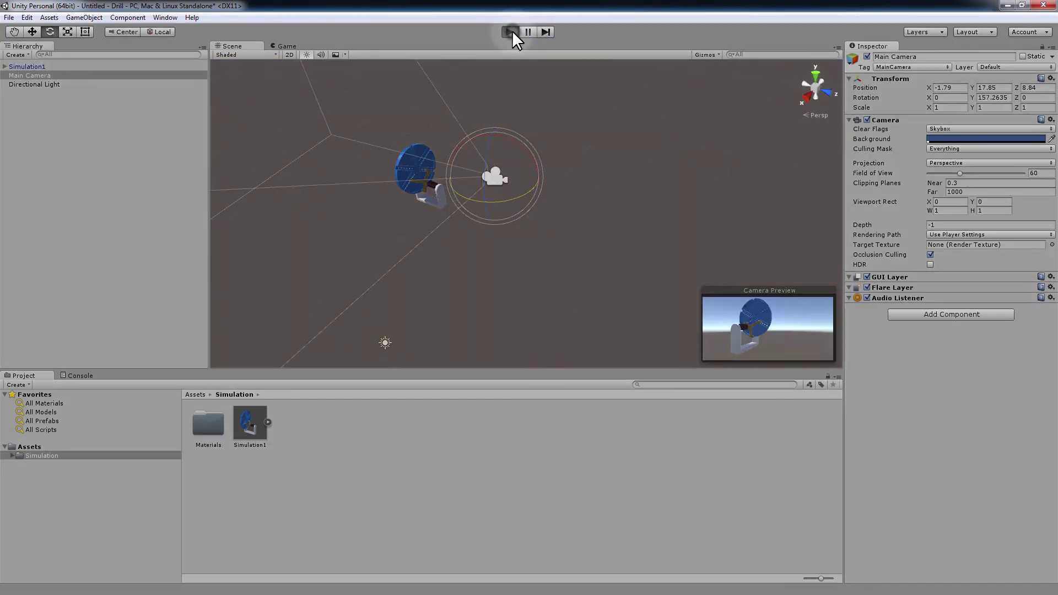